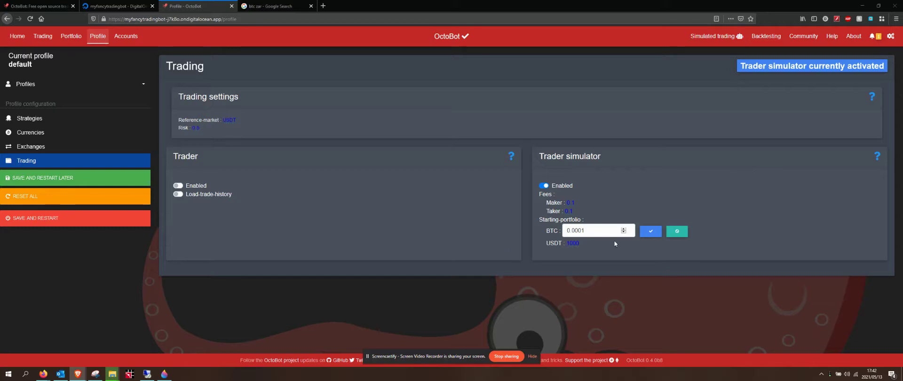
Step: Enter 0.001 as the trader simulator's starting BTC balance and confirm it
{"action": "left_click", "coordinate": [589, 231]}
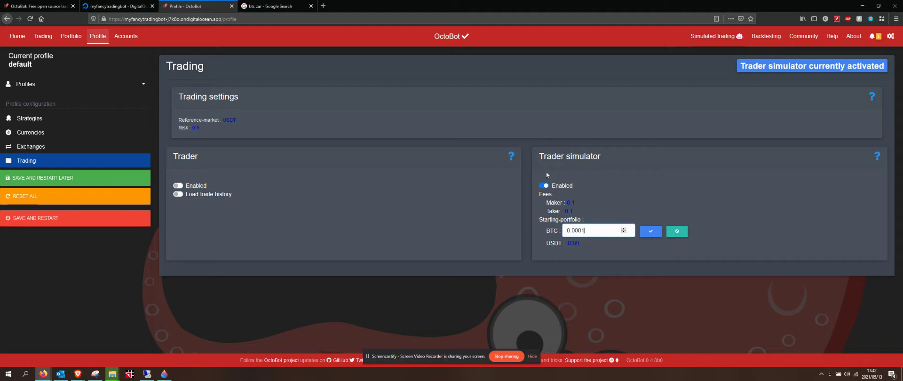
{"action": "left_click", "coordinate": [272, 6]}
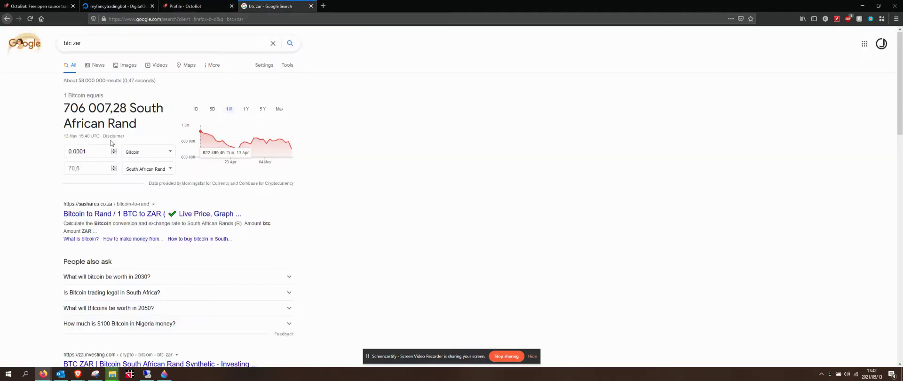
{"action": "left_click", "coordinate": [188, 6]}
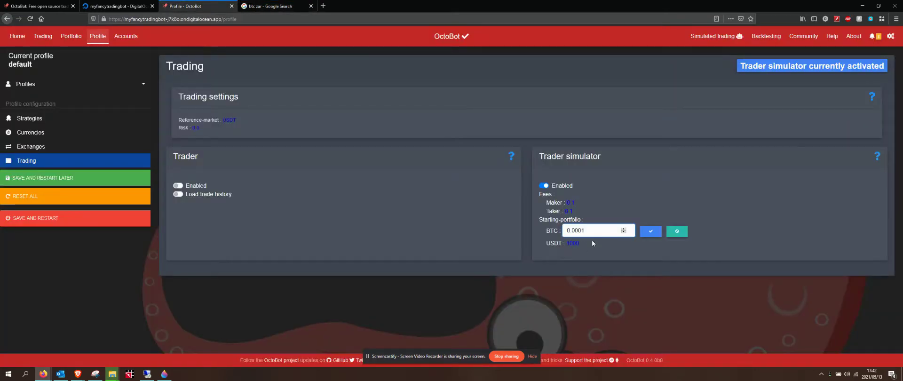
{"action": "key", "text": "Return"}
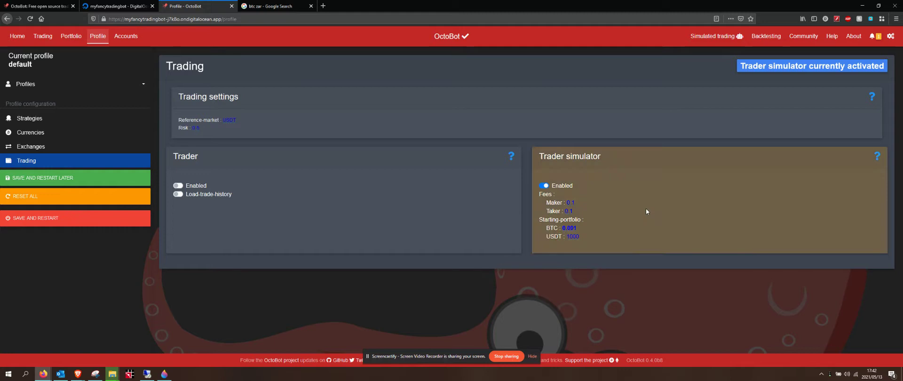
Step: Convert 0.001 bitcoin to rand in the Google converter, showing 706,01 ZAR
{"action": "left_click", "coordinate": [301, 4]}
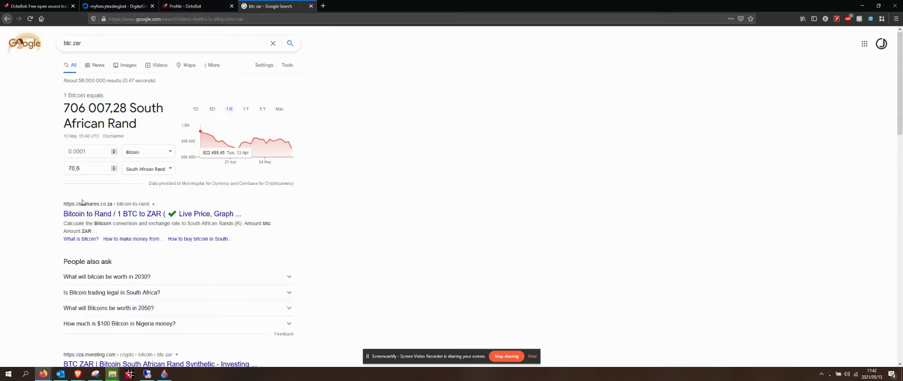
{"action": "left_click", "coordinate": [82, 151]}
{"action": "key", "text": "BackSpace"}
{"action": "left_click", "coordinate": [195, 4]}
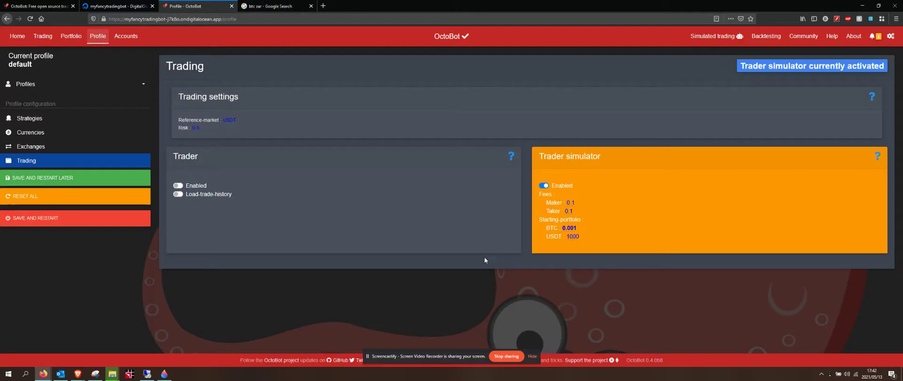
{"action": "left_click", "coordinate": [256, 4]}
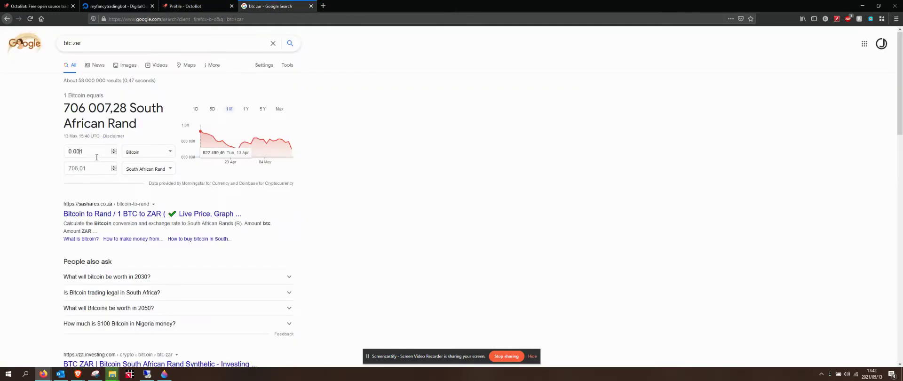
Step: Search 'usd zar' and convert 700 rand to US dollars, giving 49,58 USD
{"action": "triple_click", "coordinate": [81, 43]}
{"action": "type", "text": "us"}
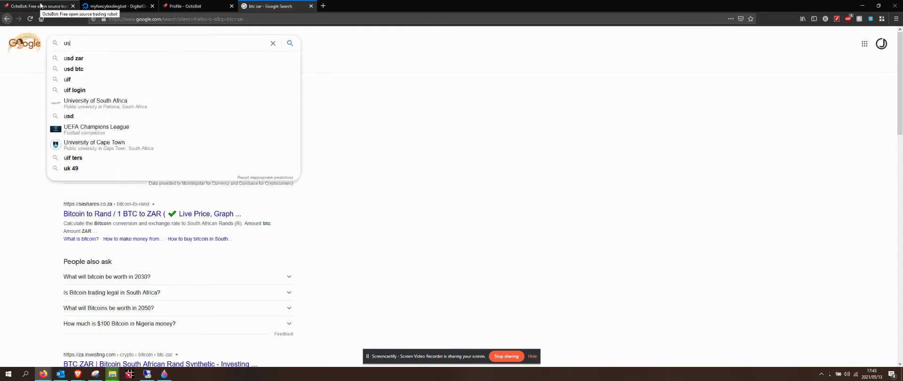
{"action": "type", "text": "t"}
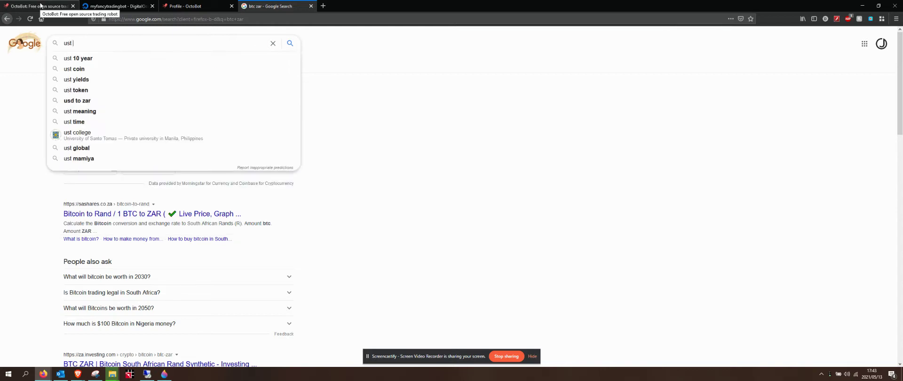
{"action": "type", "text": " zar"}
{"action": "key", "text": "Return"}
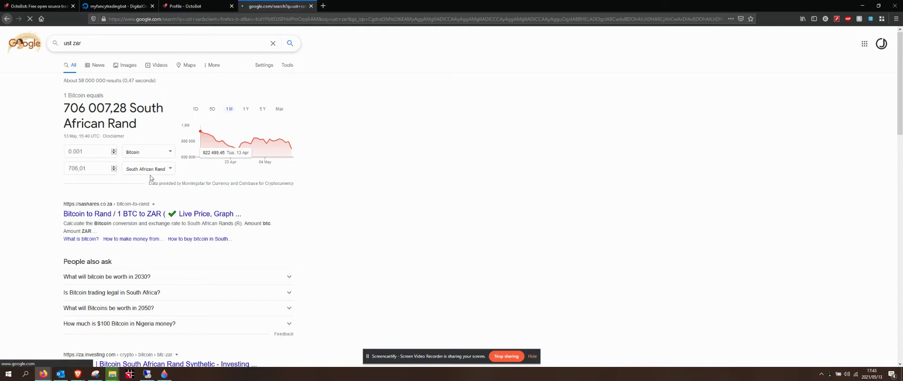
{"action": "left_click", "coordinate": [116, 94]}
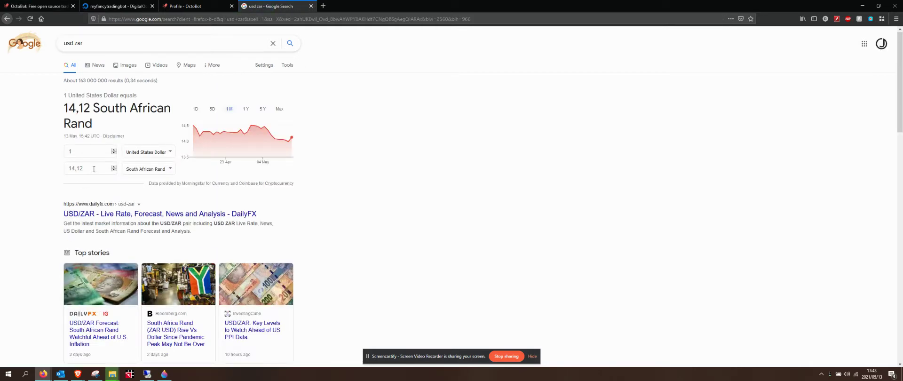
{"action": "left_click", "coordinate": [94, 168]}
{"action": "type", "text": "700"}
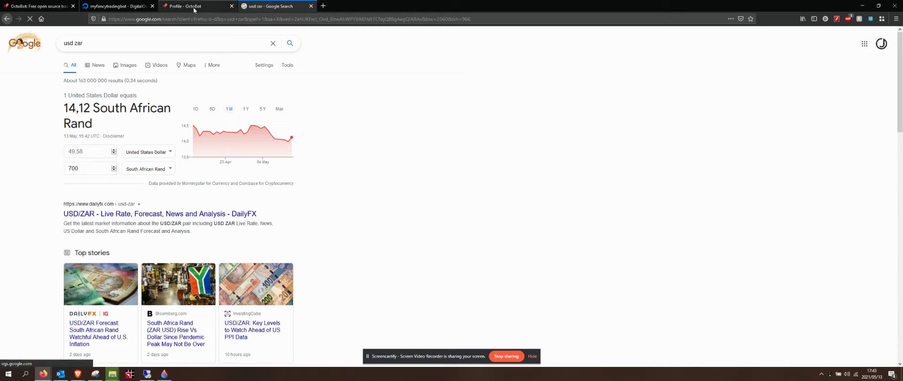
{"action": "left_click", "coordinate": [203, 8]}
Step: Replace the 1000 USDT starting balance with 50 and confirm it
{"action": "left_click", "coordinate": [577, 237]}
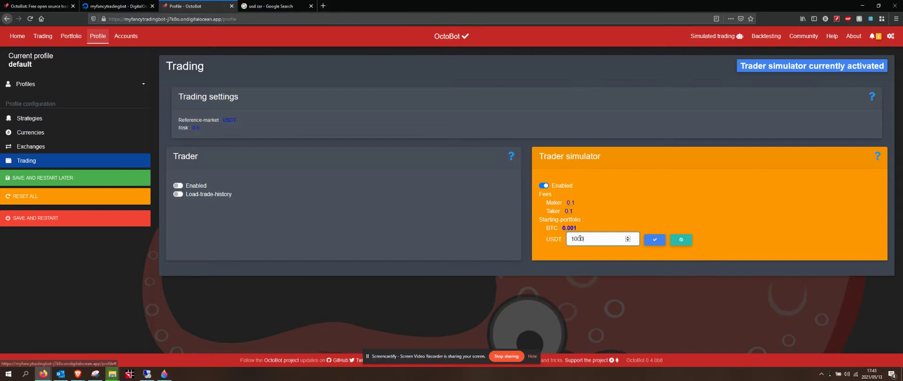
{"action": "left_click_drag", "start_coordinate": [588, 241], "coordinate": [572, 238]}
{"action": "type", "text": "150"}
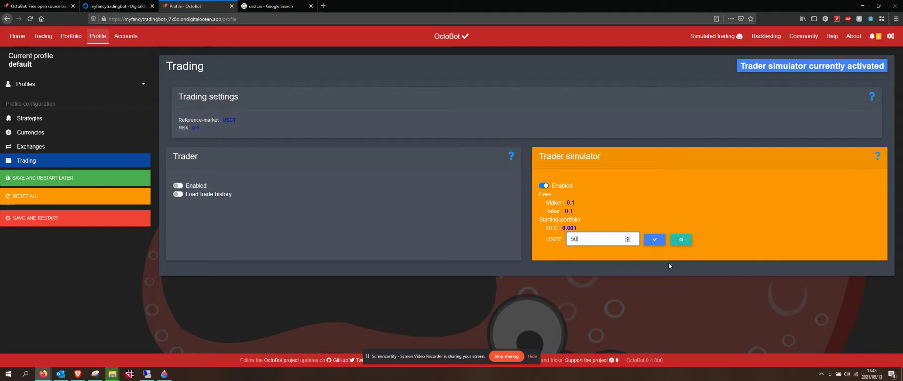
{"action": "left_click", "coordinate": [654, 239]}
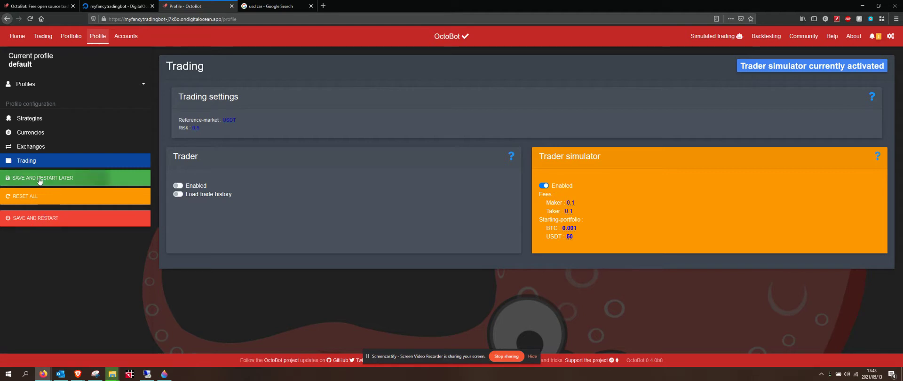
Step: Save the trader simulator settings with Save and Restart Later, then restart OctoBot
{"action": "left_click", "coordinate": [39, 220]}
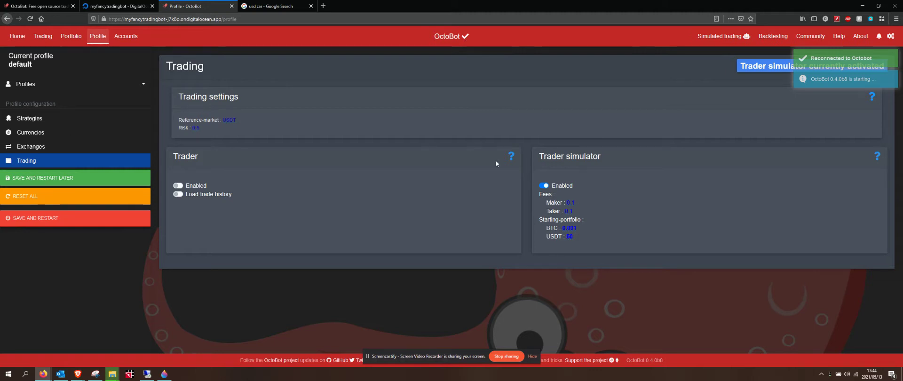
{"action": "left_click", "coordinate": [461, 45]}
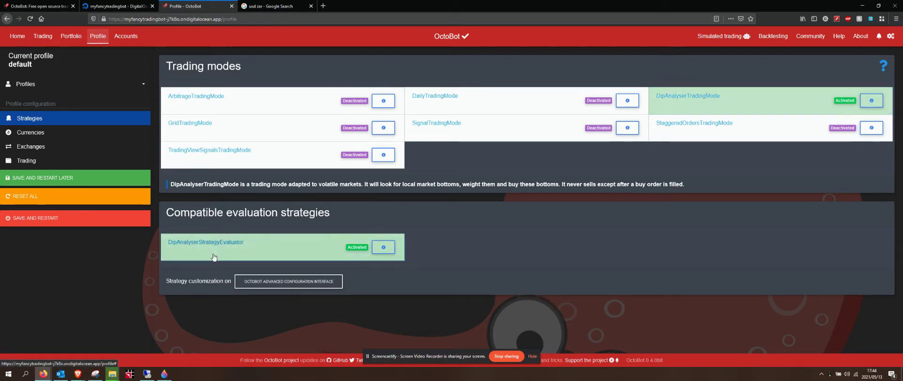
Step: Go to the Home page showing zero profitability and the BTC/USDT Binance chart
{"action": "left_click", "coordinate": [15, 37]}
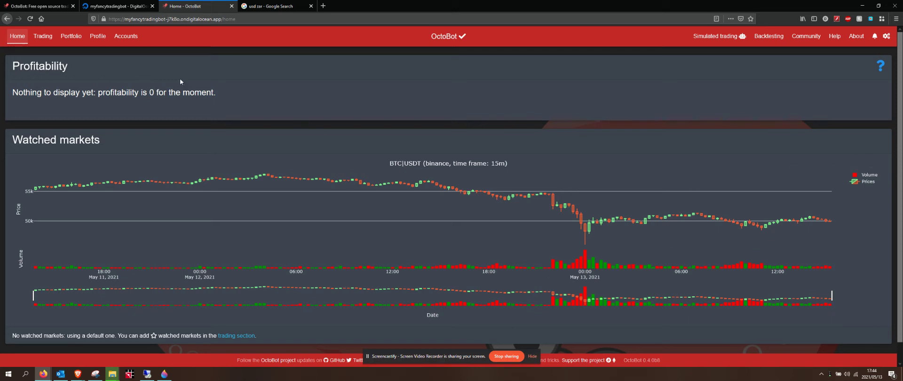
Step: Check the saved portfolio under Profile > Trading, then go to Accounts > Interfaces
{"action": "left_click", "coordinate": [124, 37]}
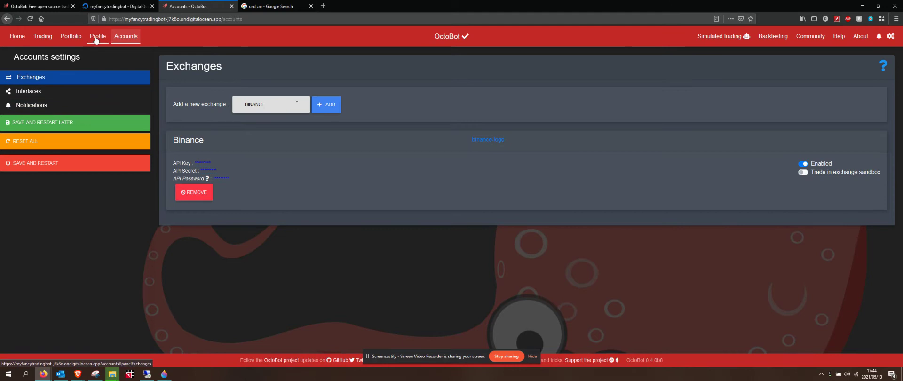
{"action": "left_click", "coordinate": [97, 37]}
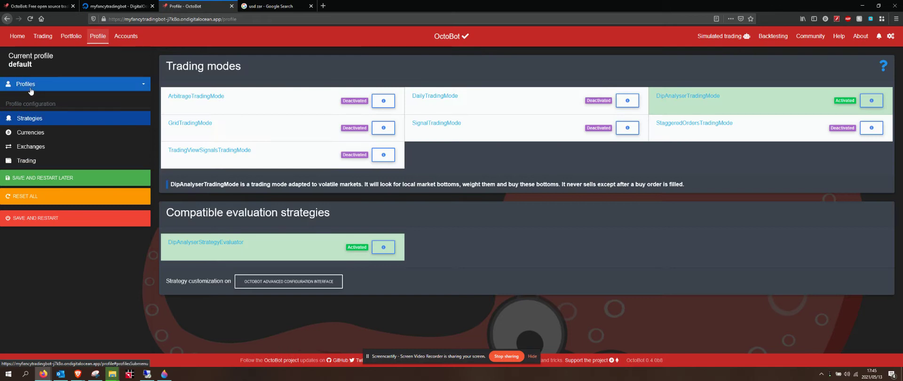
{"action": "left_click", "coordinate": [29, 162]}
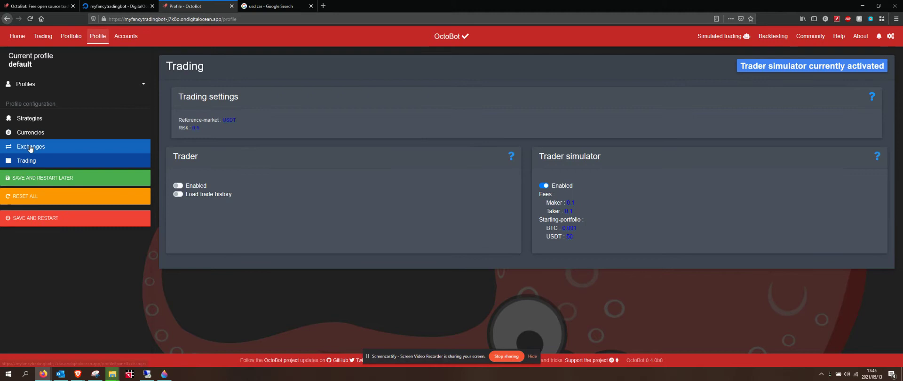
{"action": "left_click", "coordinate": [126, 39]}
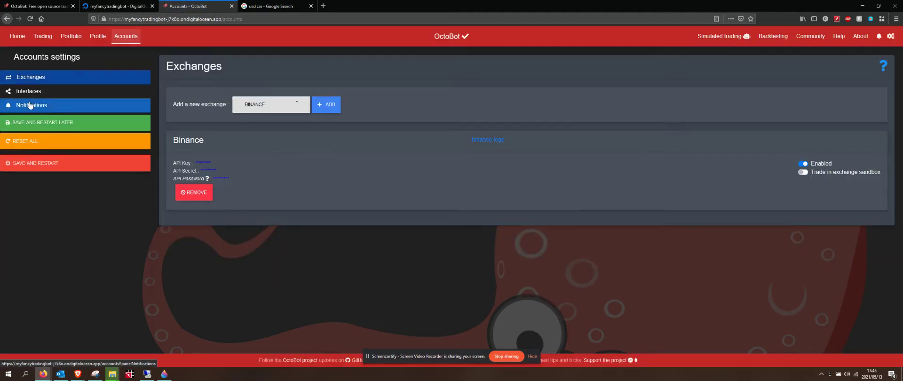
{"action": "left_click", "coordinate": [31, 92]}
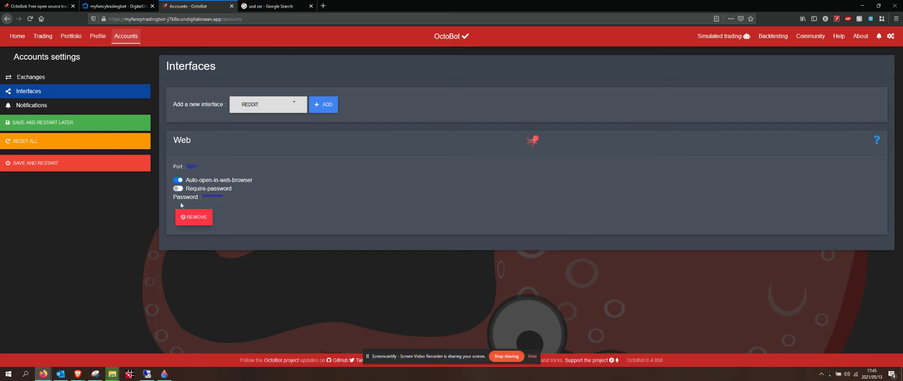
Step: Turn on Require password for the Web interface and set a new access password
{"action": "left_click", "coordinate": [178, 189]}
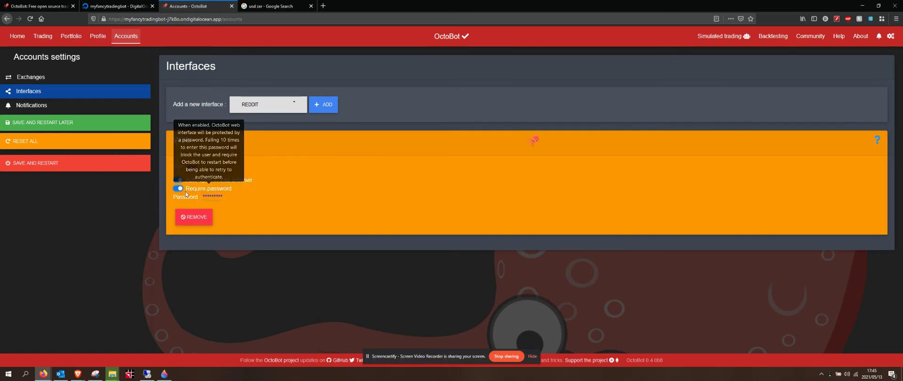
{"action": "left_click", "coordinate": [217, 196]}
{"action": "double_click", "coordinate": [227, 200]}
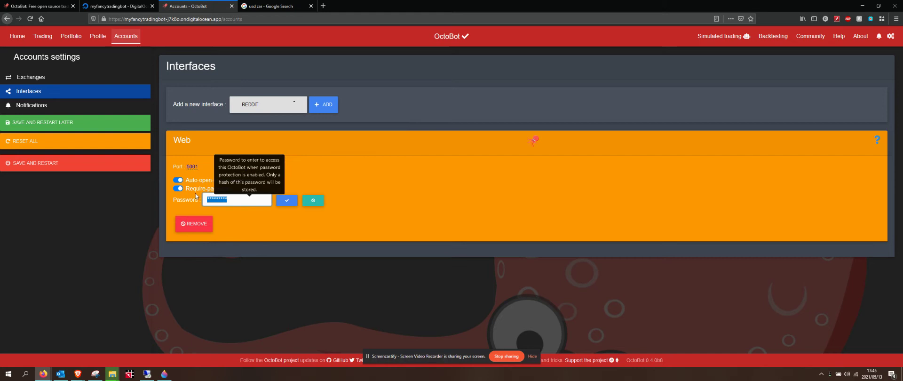
{"action": "type", "text": "My"}
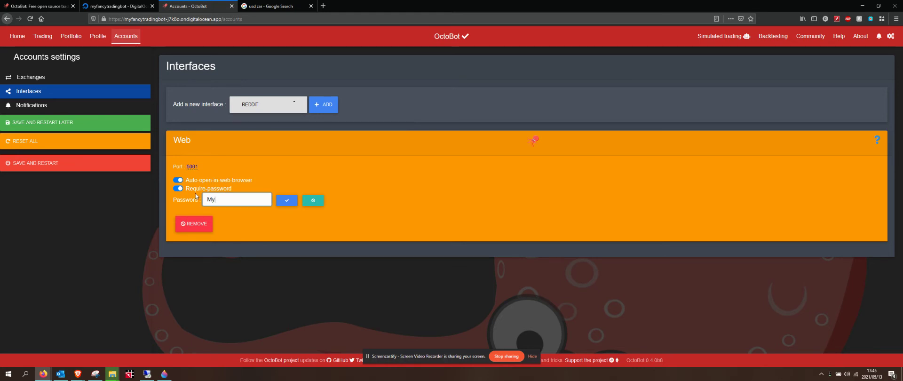
{"action": "type", "text": "TradingBotPassword"}
{"action": "left_click", "coordinate": [286, 200]}
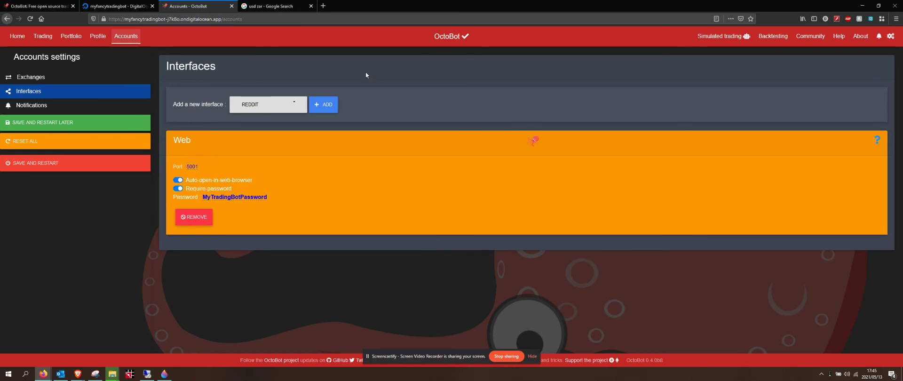
{"action": "left_click_drag", "start_coordinate": [125, 19], "coordinate": [245, 18]}
{"action": "left_click", "coordinate": [255, 20]}
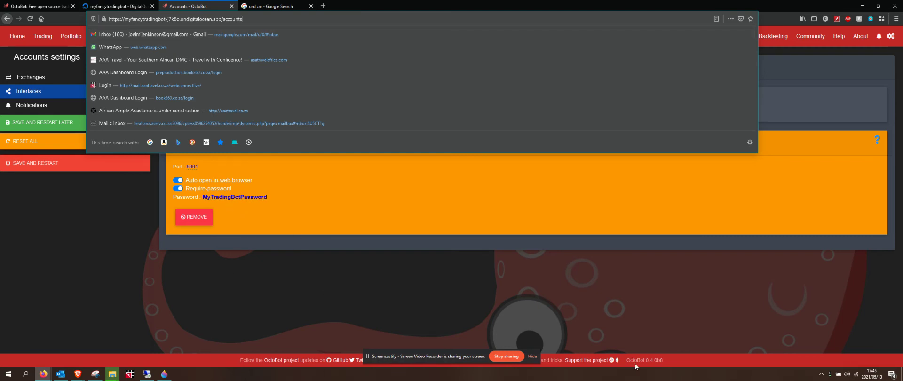
{"action": "left_click", "coordinate": [322, 319]}
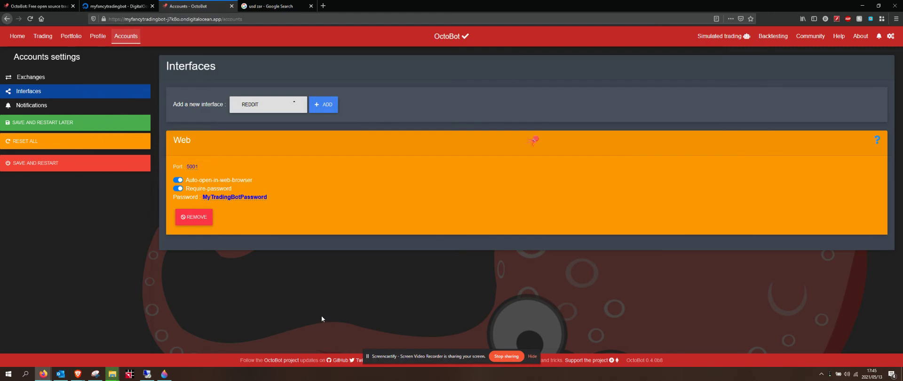